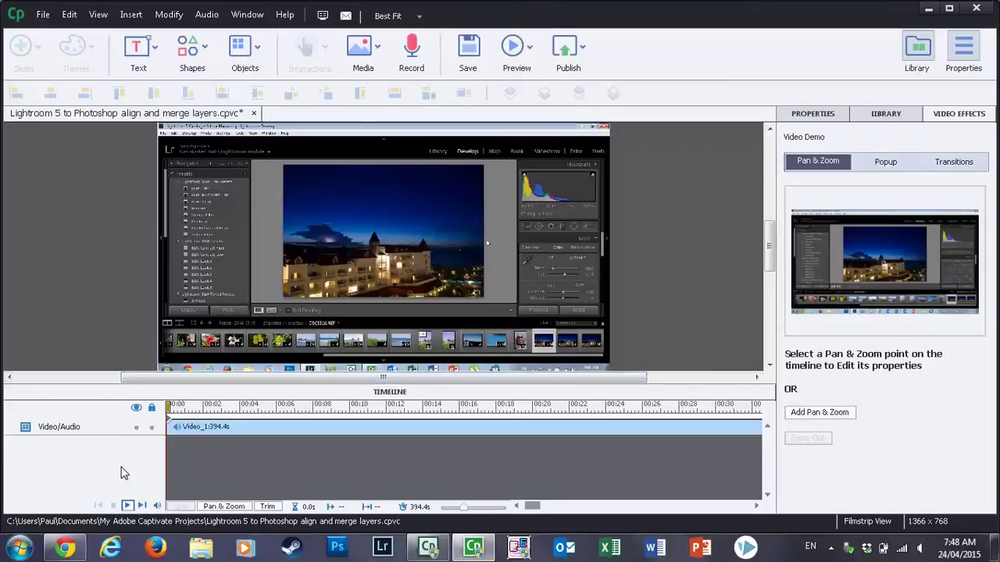
Step: Switch to the email open in the Chrome browser
{"action": "mouse_move", "coordinate": [69, 549]}
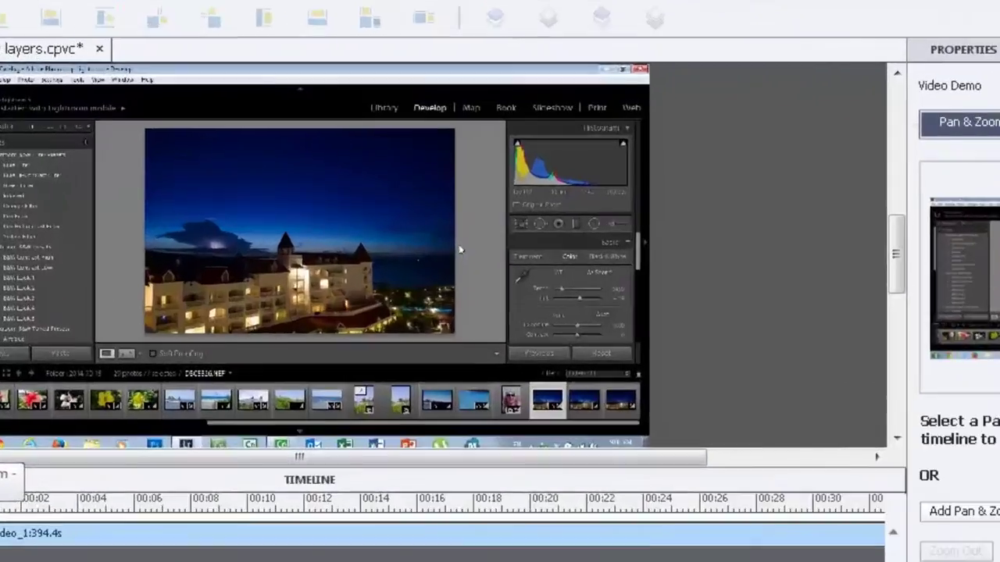
{"action": "left_click", "coordinate": [69, 549]}
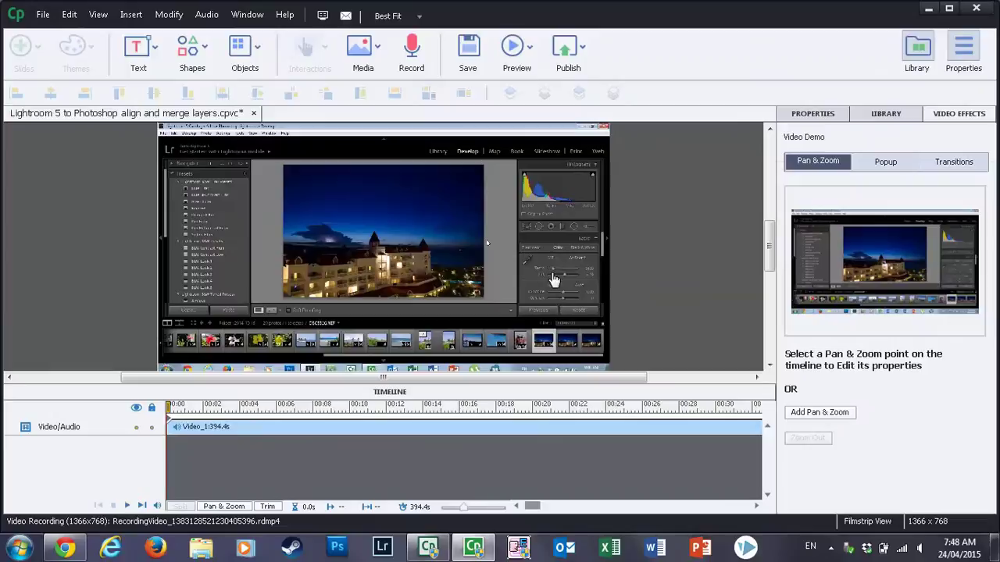
Step: Close the Lightroom project without saving, then browse the New and Recent project lists
{"action": "left_click", "coordinate": [43, 15]}
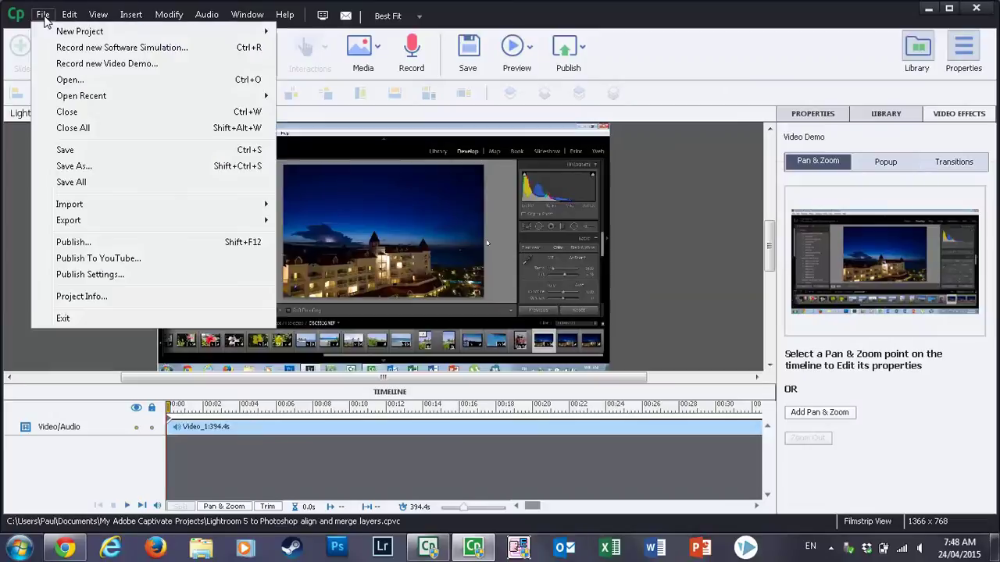
{"action": "left_click", "coordinate": [44, 16]}
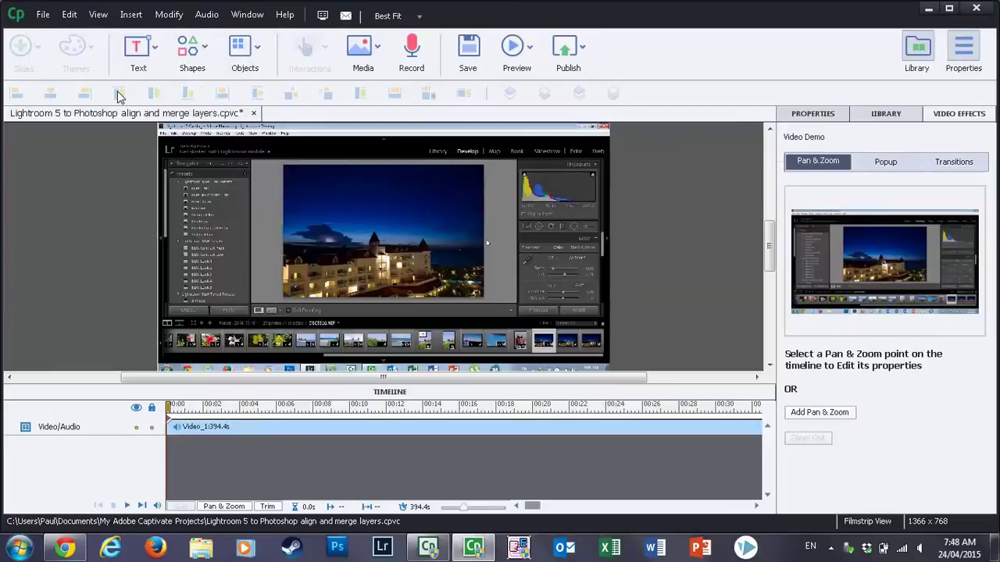
{"action": "left_click", "coordinate": [254, 113]}
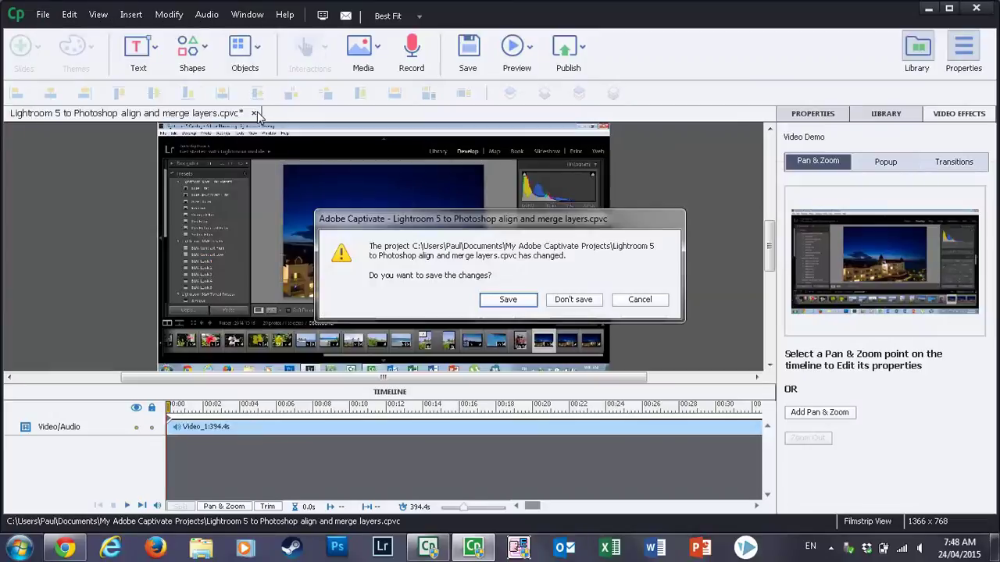
{"action": "left_click", "coordinate": [587, 303]}
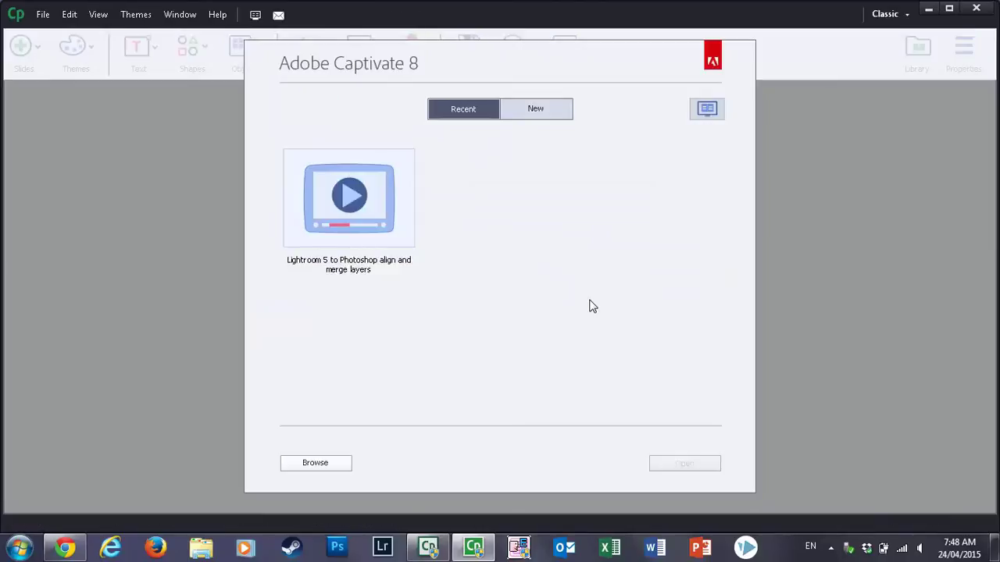
{"action": "left_click", "coordinate": [531, 107]}
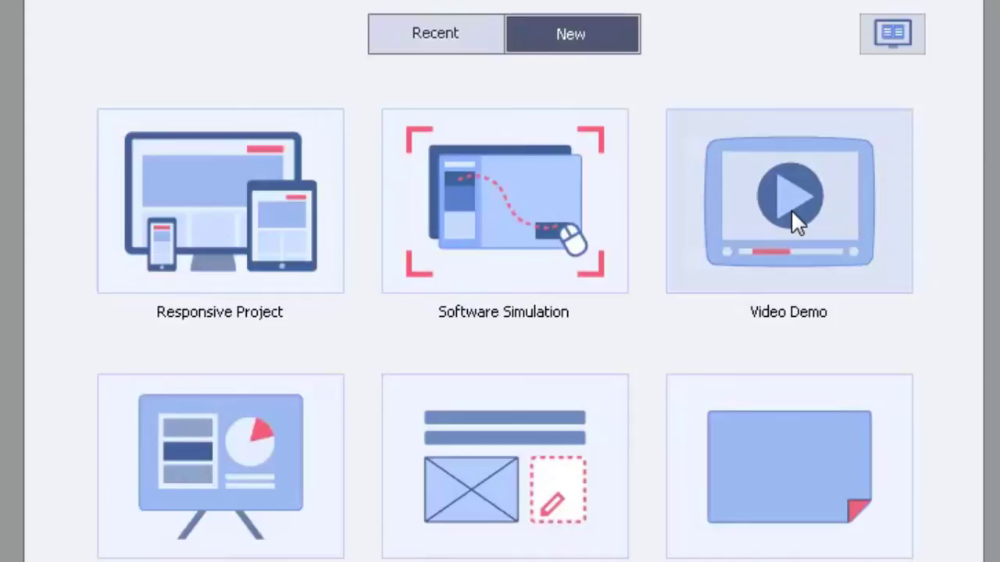
{"action": "left_click", "coordinate": [435, 47]}
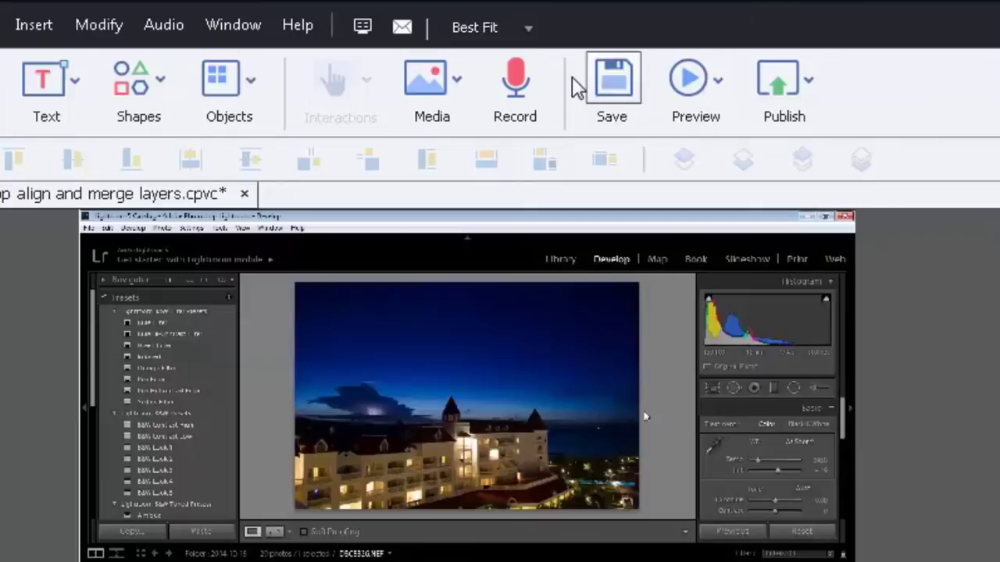
Step: Inspect the slide at 100% zoom, return to Best Fit, and play the demo from the start
{"action": "left_click", "coordinate": [486, 28]}
{"action": "left_click", "coordinate": [489, 199]}
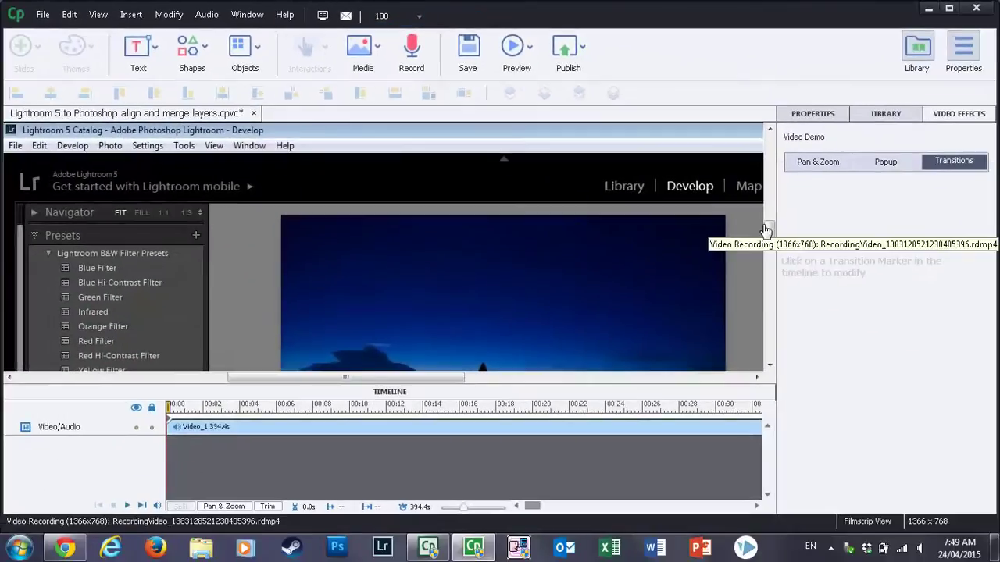
{"action": "left_click_drag", "start_coordinate": [988, 324], "coordinate": [995, 394]}
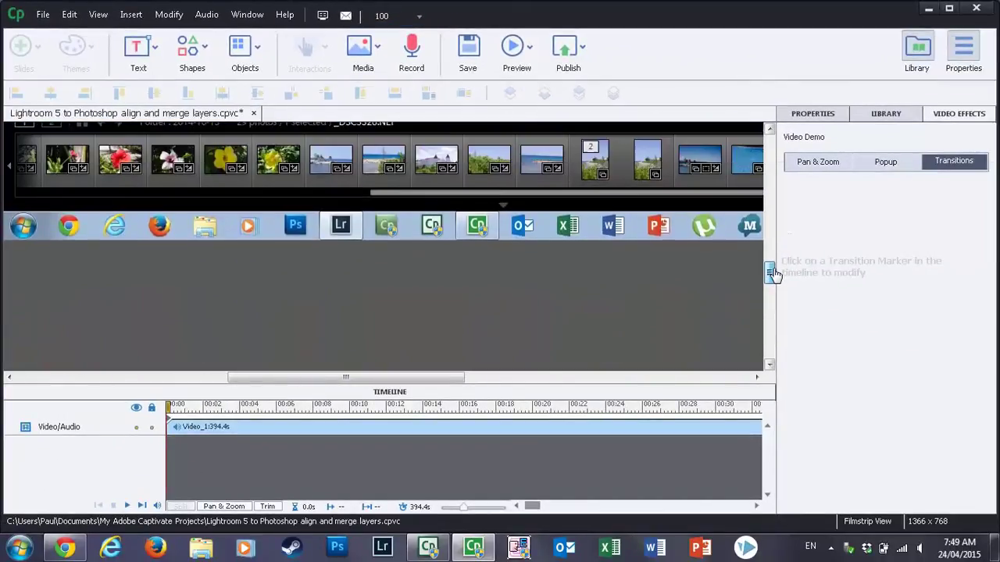
{"action": "left_click_drag", "start_coordinate": [771, 273], "coordinate": [782, 225]}
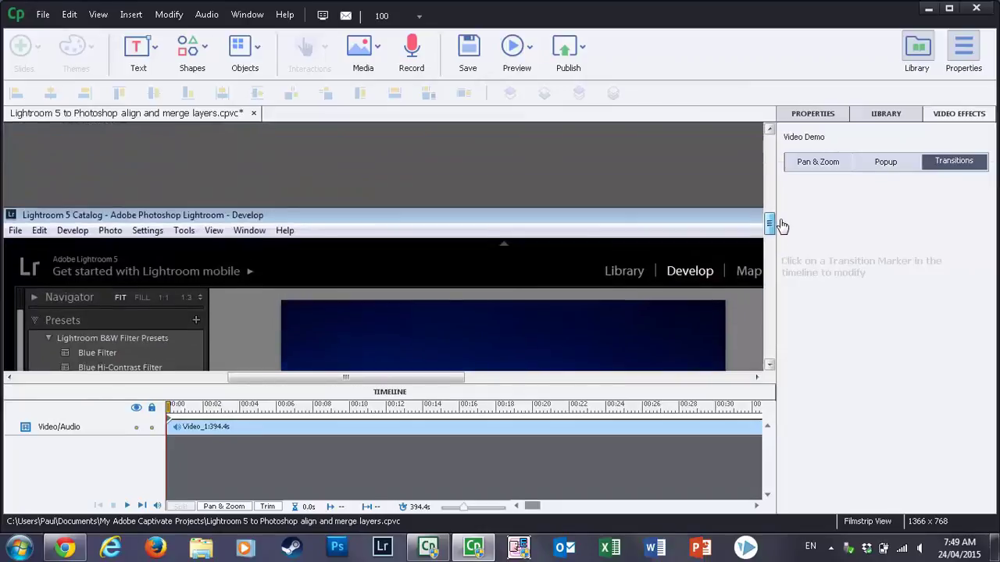
{"action": "left_click", "coordinate": [419, 15]}
{"action": "left_click", "coordinate": [404, 197]}
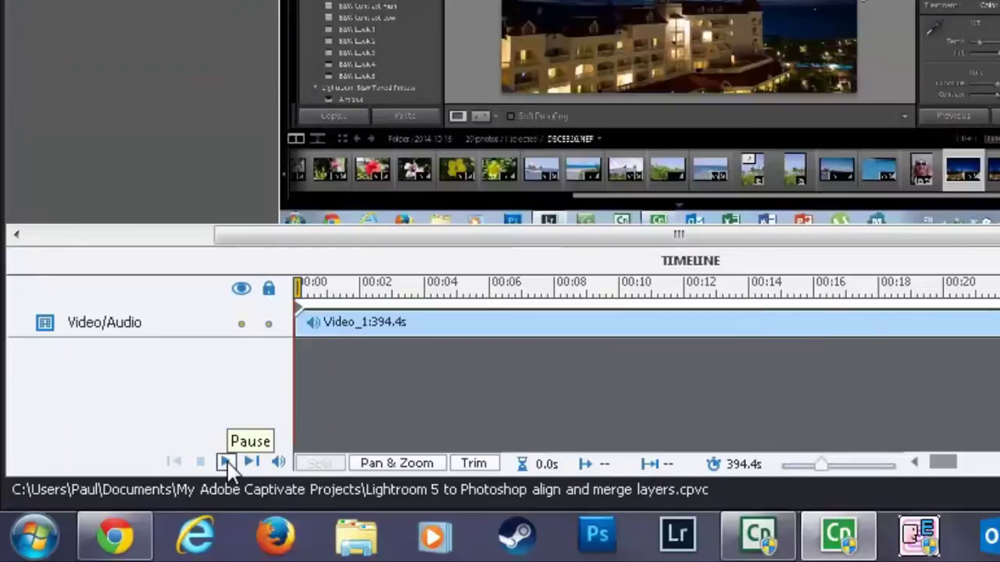
{"action": "left_click", "coordinate": [225, 462]}
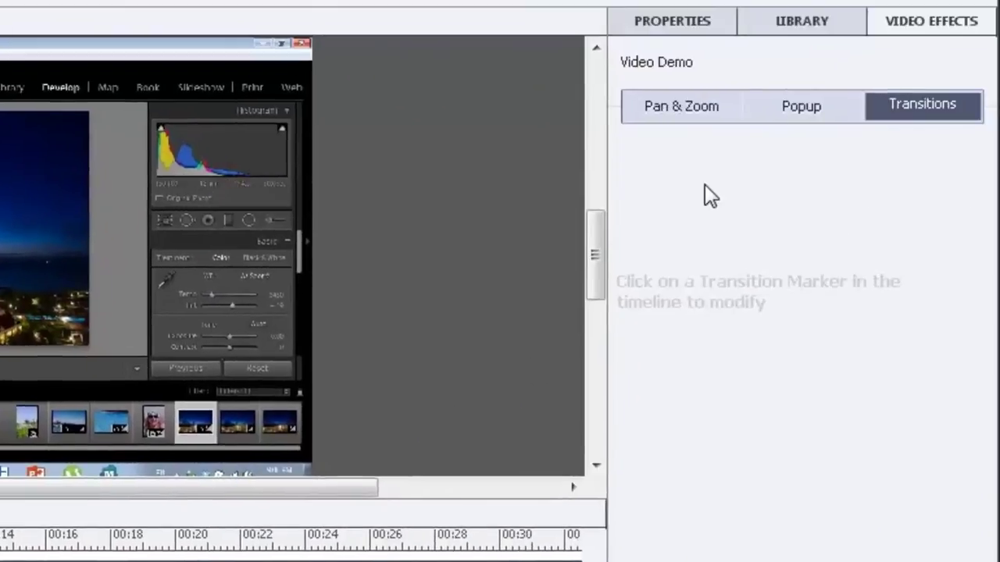
Step: Add a Pan & Zoom point (Scale 100%, Speed 0.5 secs) from Video Effects
{"action": "left_click", "coordinate": [680, 110]}
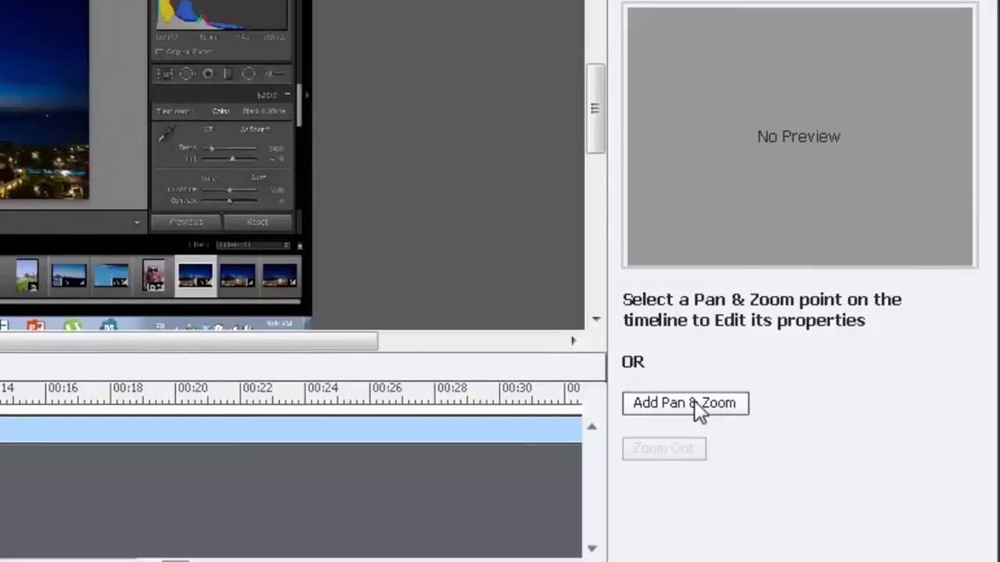
{"action": "left_click", "coordinate": [690, 547]}
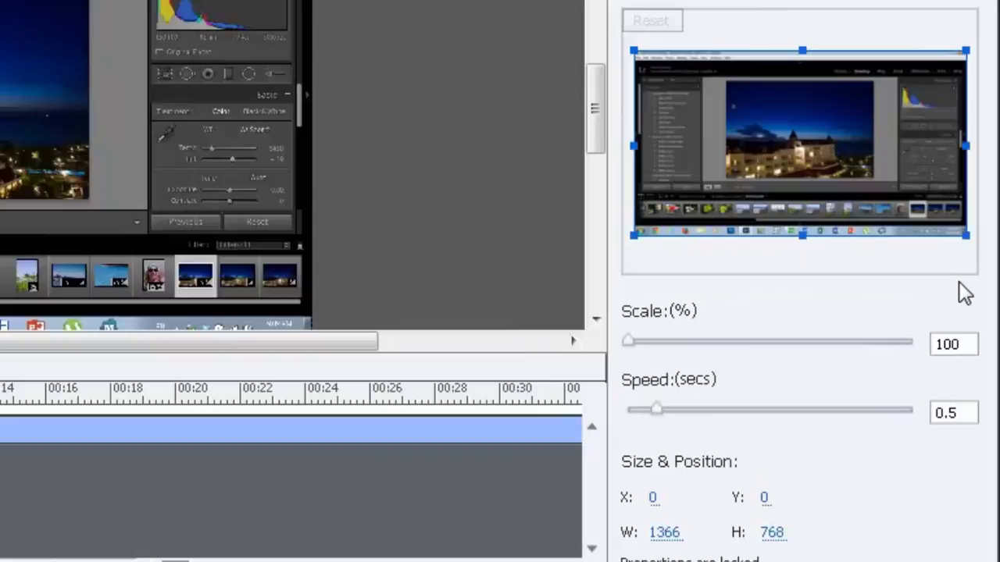
Step: Raise the Pan & Zoom scale to 200% and place its area over the upper-right histogram
{"action": "left_click_drag", "start_coordinate": [968, 341], "coordinate": [904, 339]}
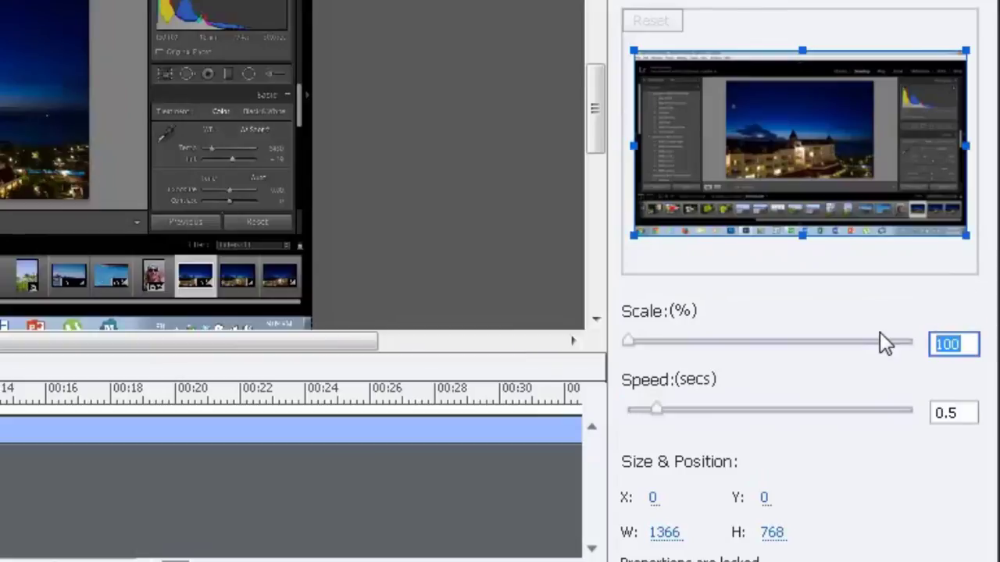
{"action": "type", "text": "150"}
{"action": "key", "text": "Return"}
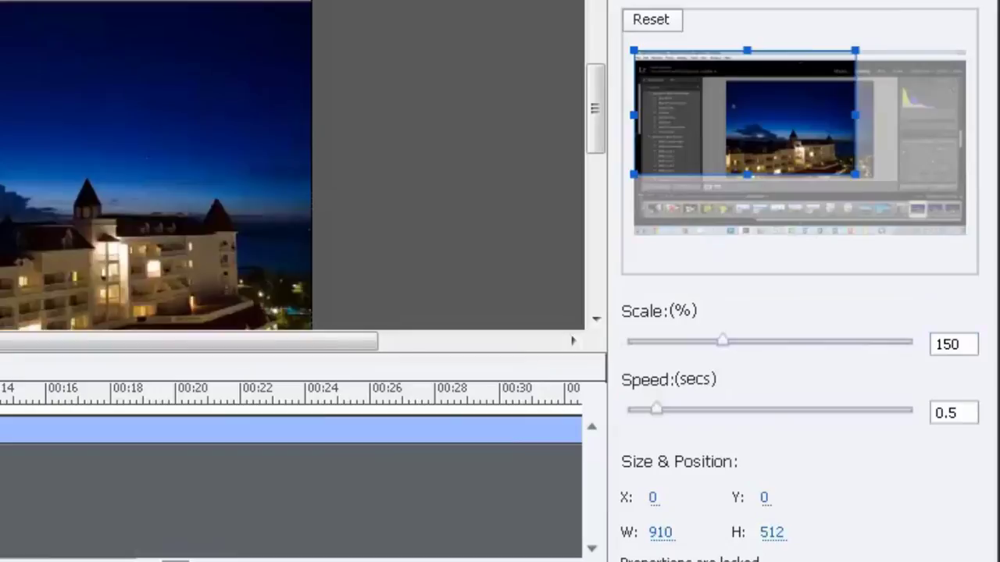
{"action": "left_click_drag", "start_coordinate": [727, 105], "coordinate": [901, 288]}
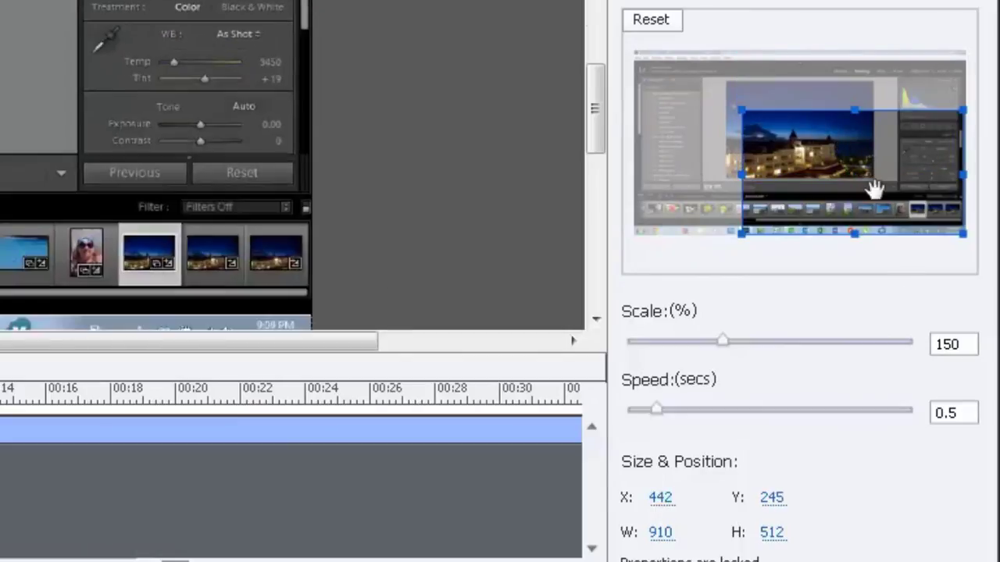
{"action": "double_click", "coordinate": [960, 342]}
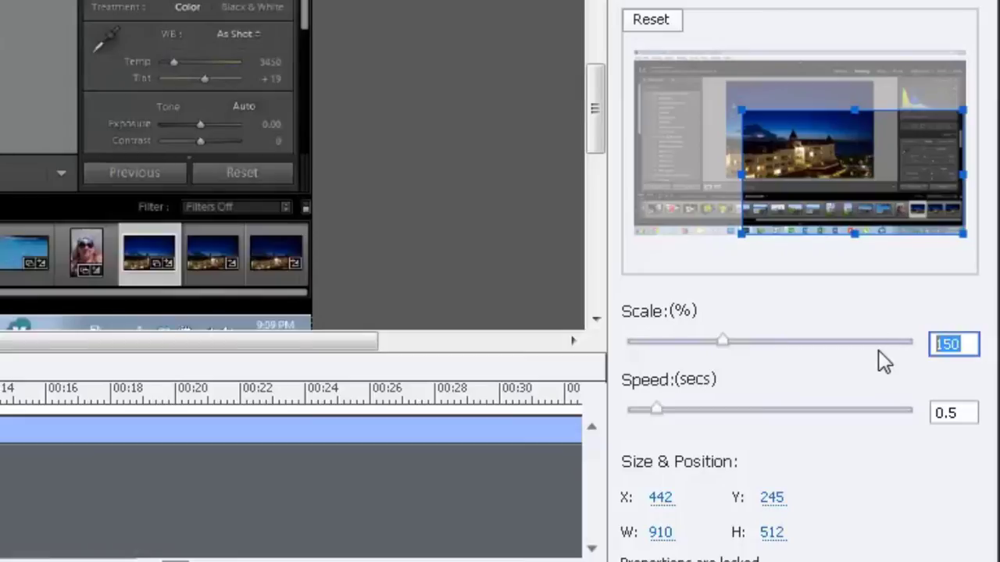
{"action": "type", "text": "200"}
{"action": "key", "text": "Return"}
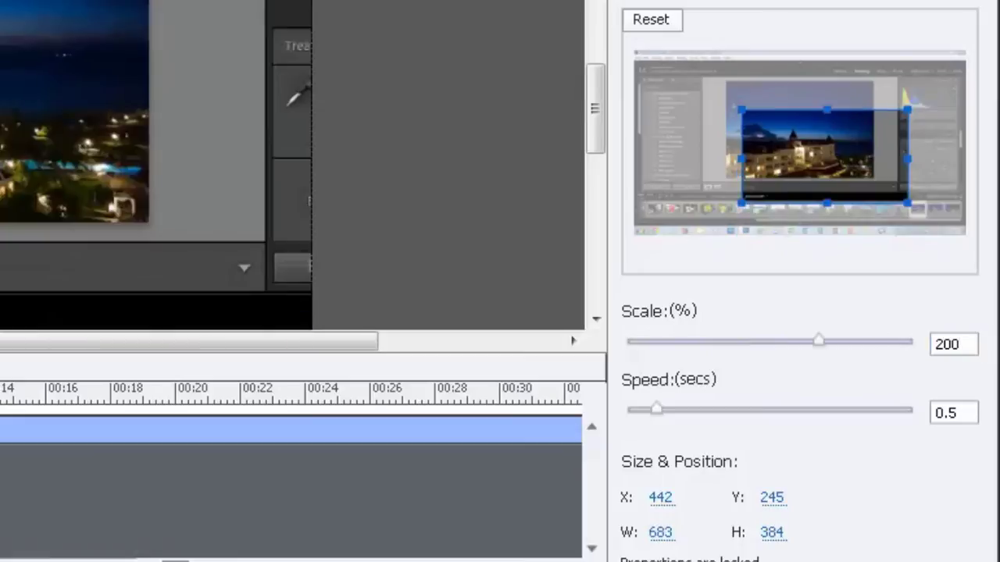
{"action": "left_click_drag", "start_coordinate": [871, 190], "coordinate": [945, 107]}
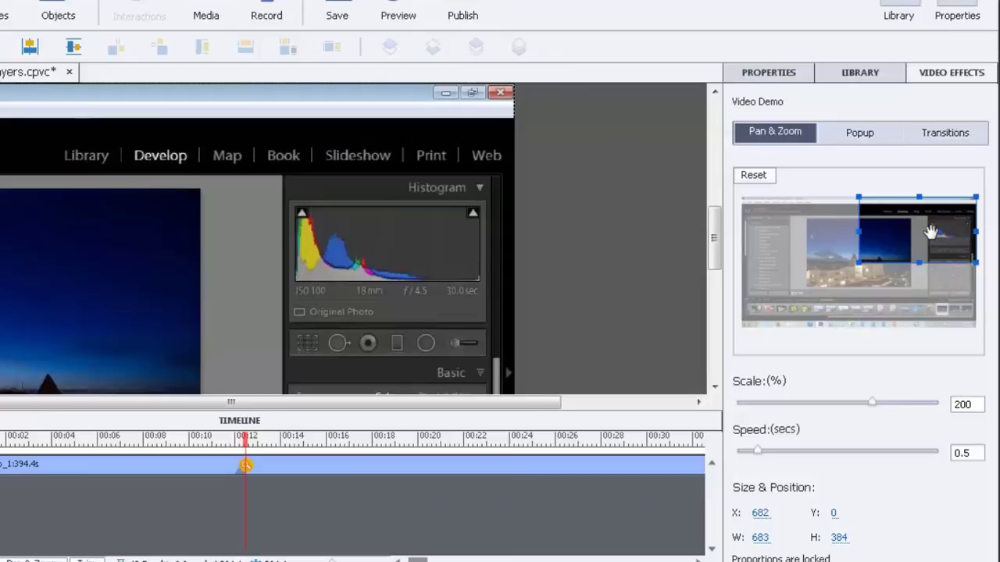
Step: Move the 200% zoom area to the top-left corner (X 0, Y 0) and preview to about 00:16
{"action": "left_click_drag", "start_coordinate": [935, 232], "coordinate": [798, 259]}
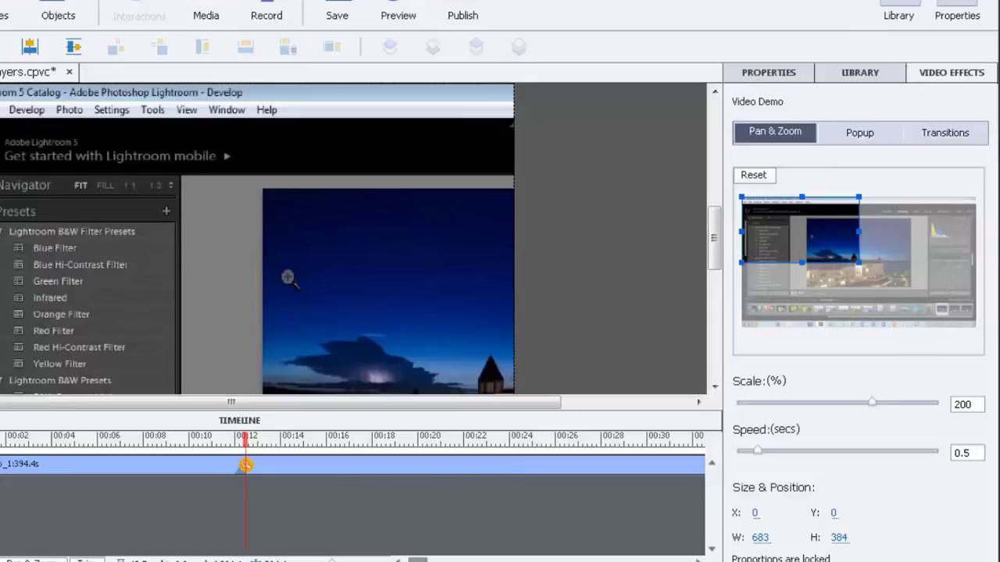
{"action": "key", "text": "space"}
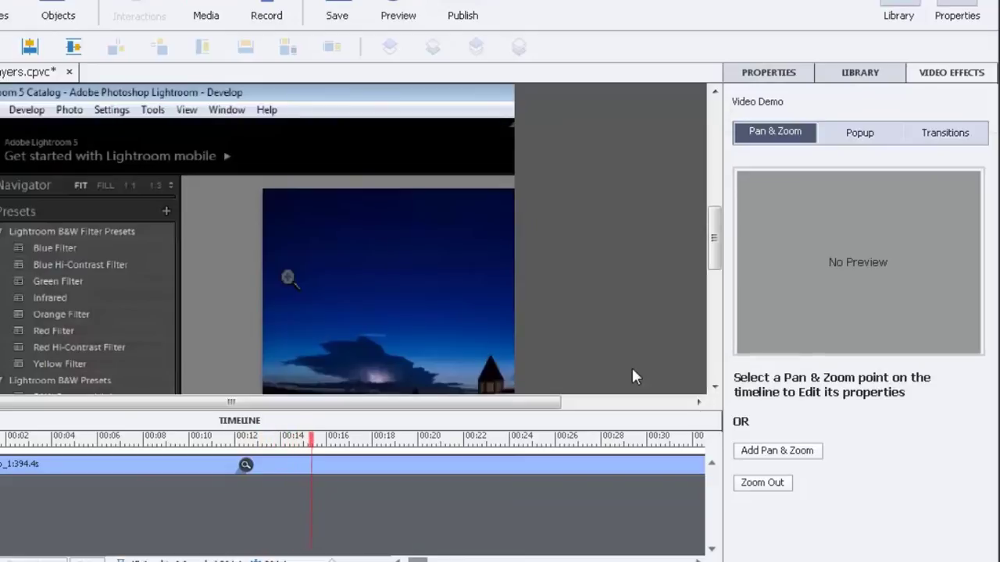
{"action": "key", "text": "space"}
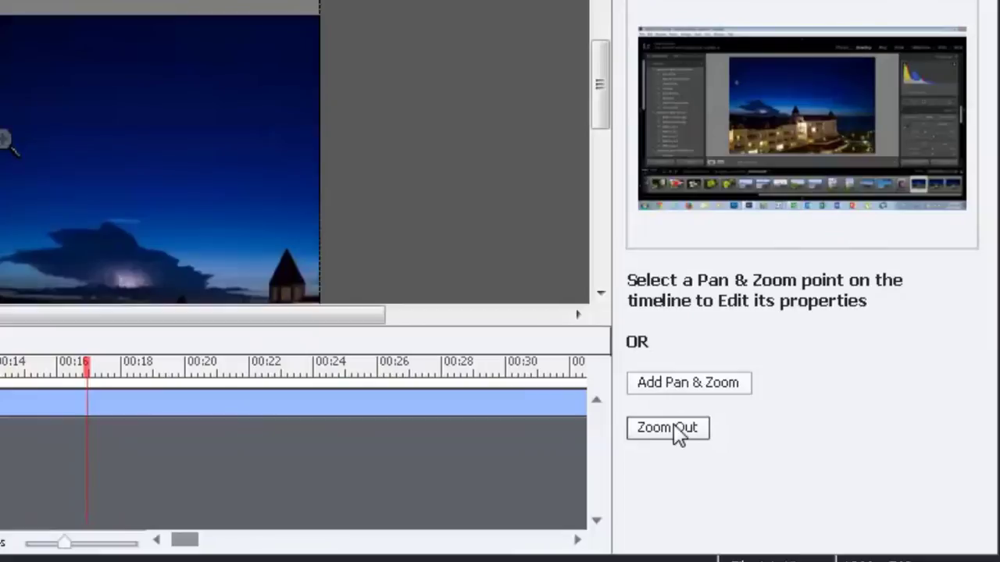
Step: Add a Zoom Out point at about 00:16 to return the video to full view
{"action": "left_click", "coordinate": [673, 428]}
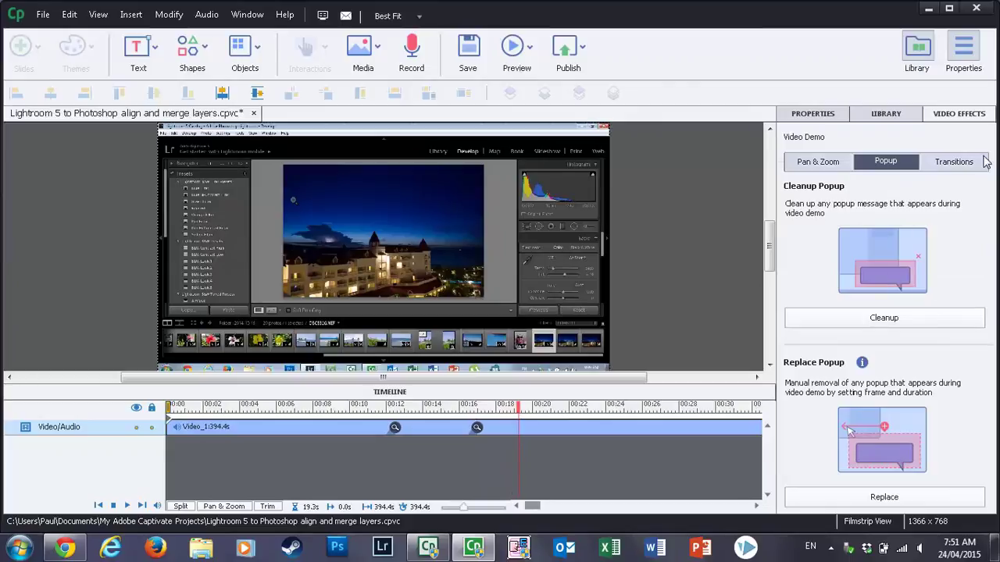
Step: Show the Transitions settings, then bring up the list of insertable objects
{"action": "left_click", "coordinate": [959, 165]}
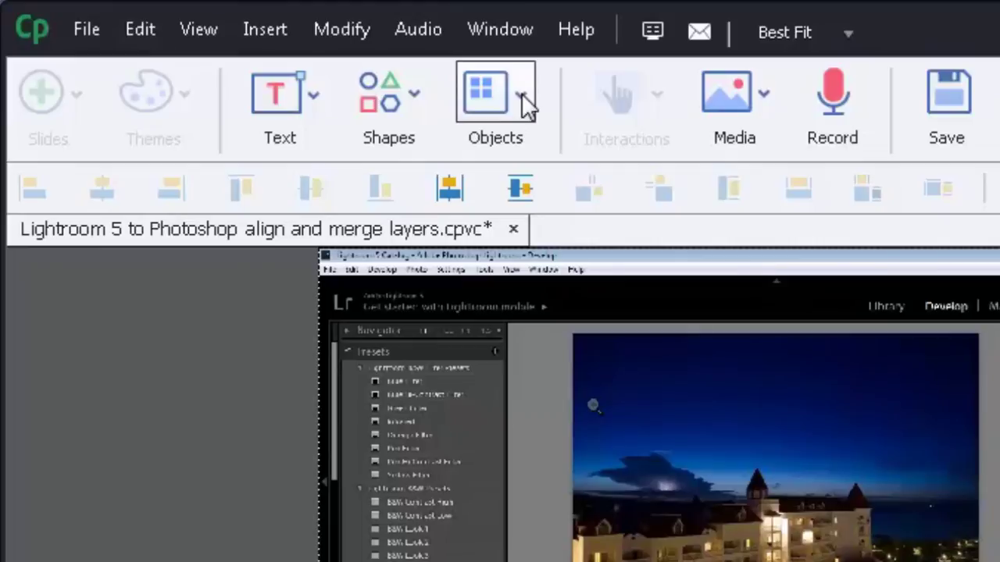
{"action": "left_click", "coordinate": [520, 96]}
Step: Insert a rectangle smart shape and extend its timeline duration to 8.7 seconds
{"action": "left_click", "coordinate": [522, 93]}
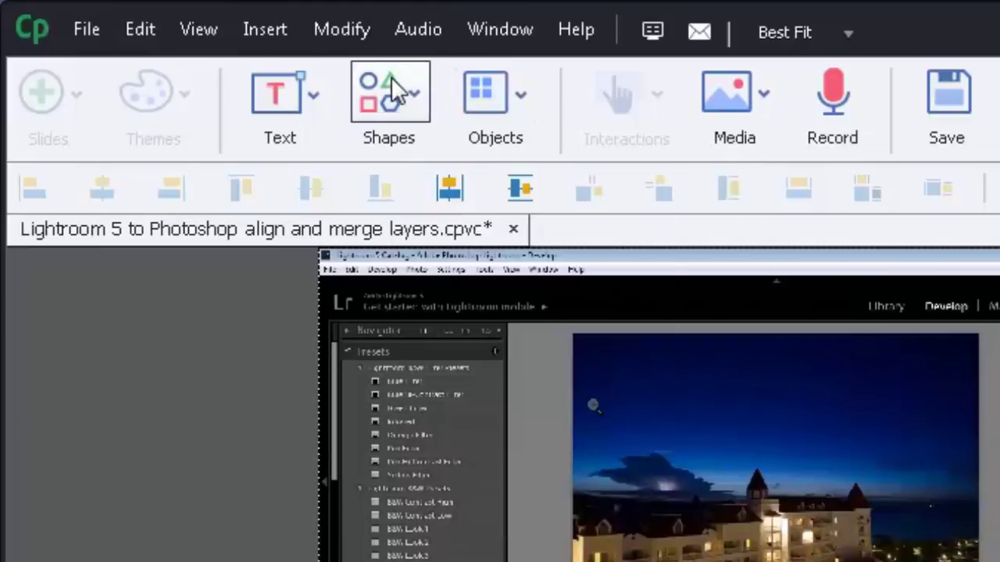
{"action": "left_click", "coordinate": [390, 76]}
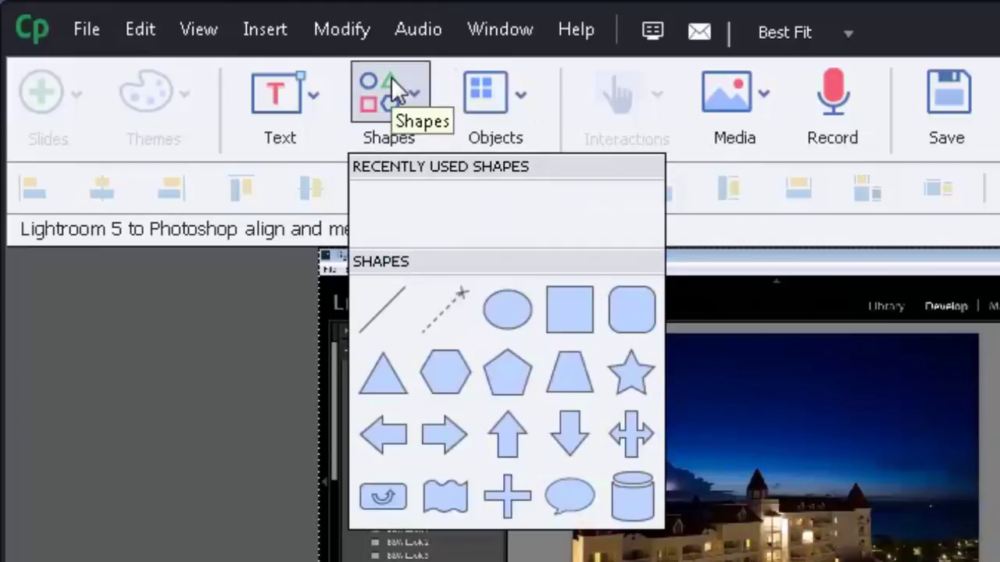
{"action": "left_click", "coordinate": [576, 313]}
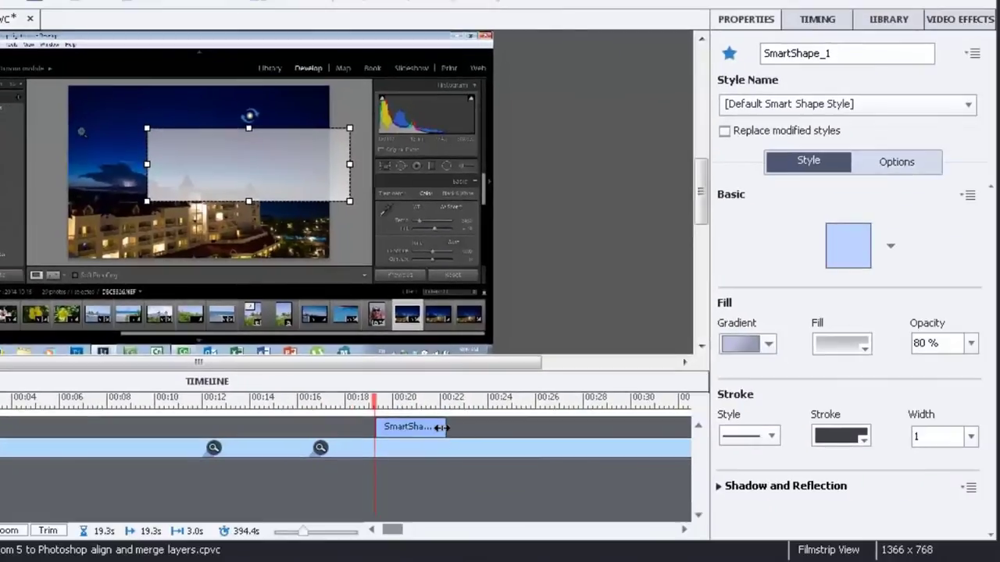
{"action": "left_click_drag", "start_coordinate": [441, 427], "coordinate": [580, 425]}
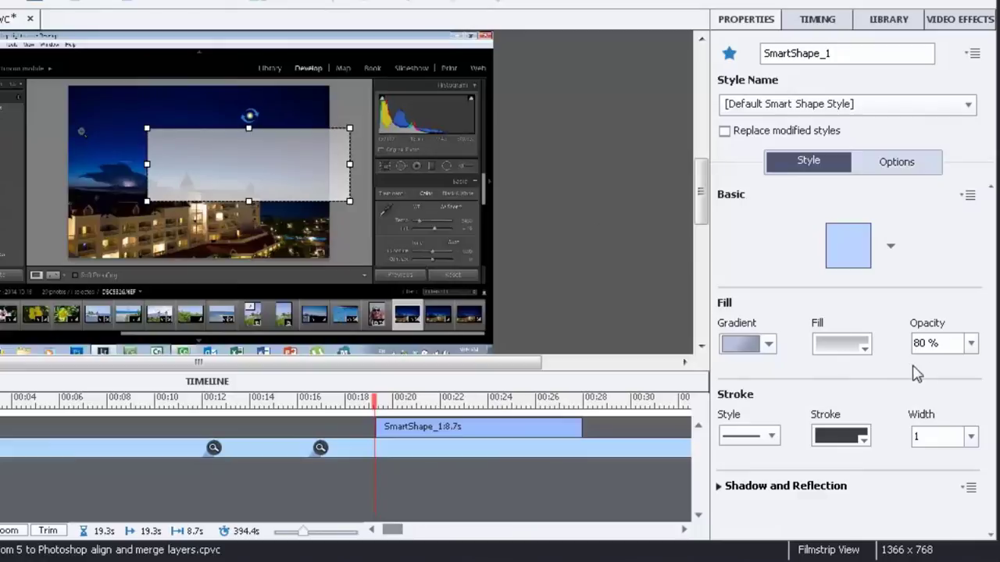
Step: Give the rectangle a solid purple fill at 100% opacity
{"action": "left_click", "coordinate": [768, 344]}
{"action": "left_click", "coordinate": [765, 381]}
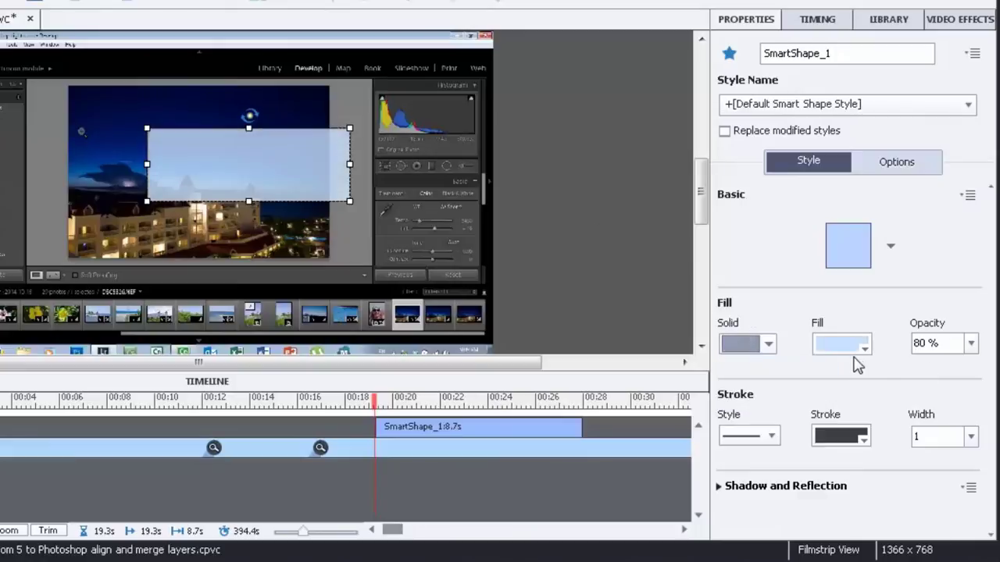
{"action": "left_click", "coordinate": [840, 345]}
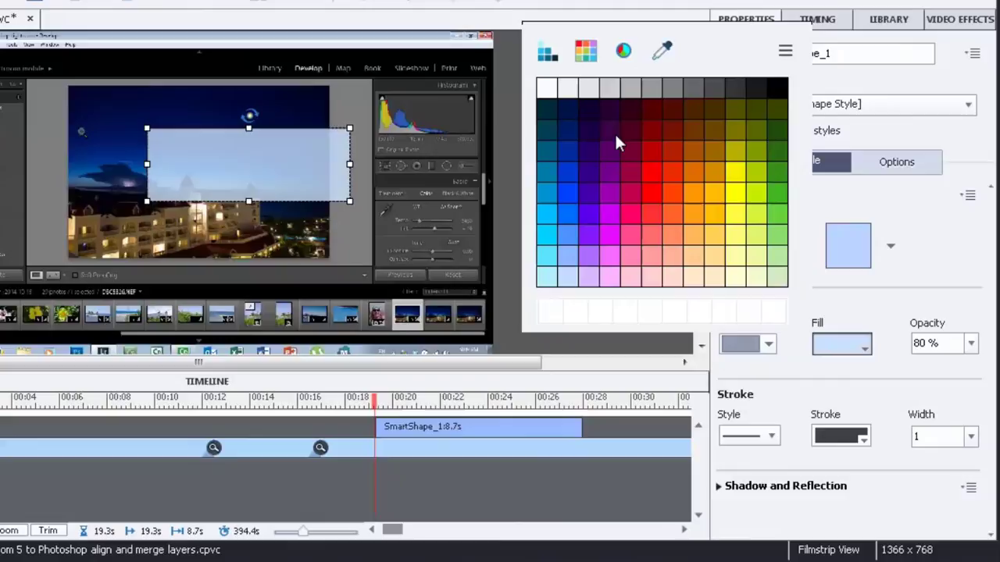
{"action": "left_click", "coordinate": [611, 142]}
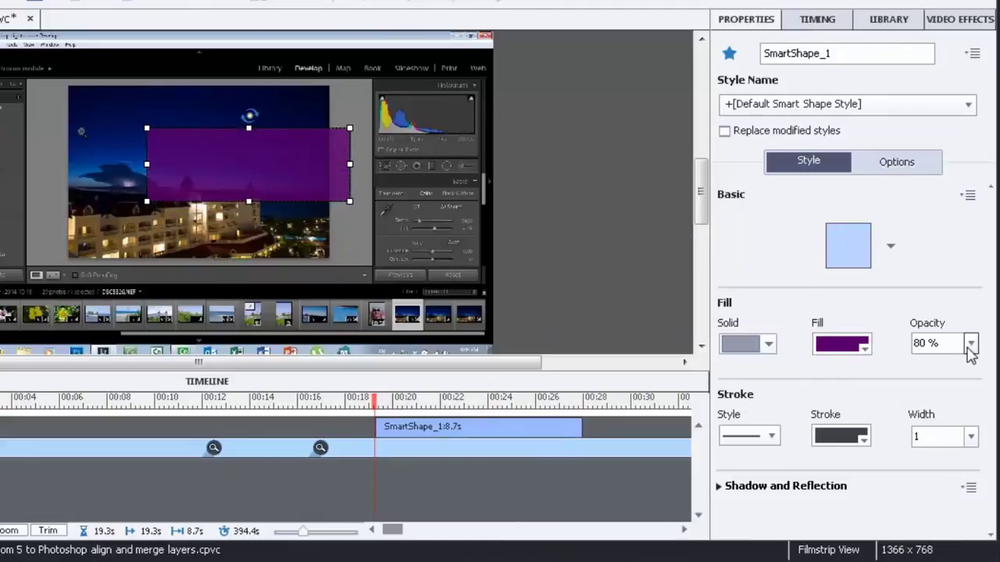
{"action": "left_click", "coordinate": [971, 345]}
{"action": "left_click", "coordinate": [958, 320]}
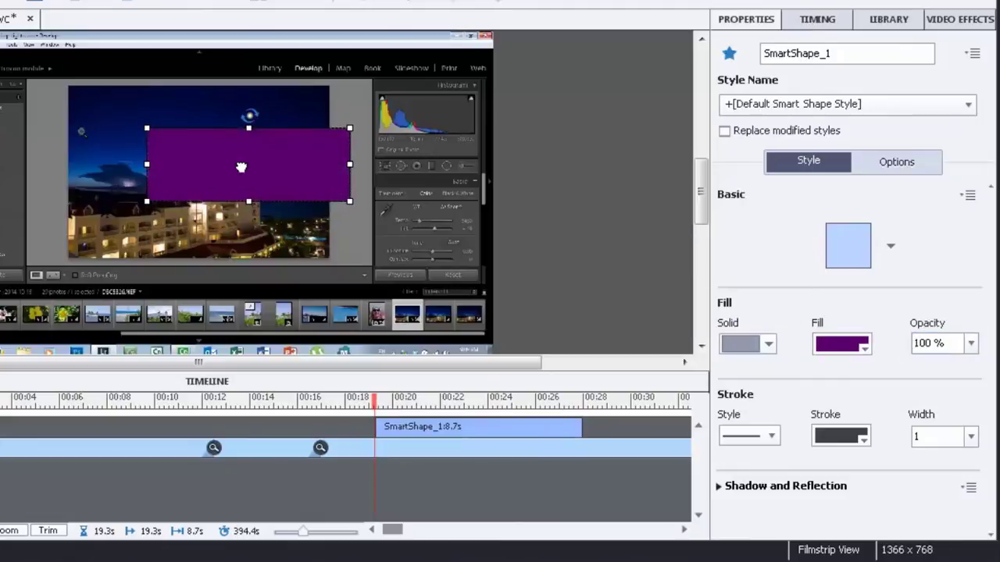
Step: Type 'Hello Worl from Li mobile applicationto use it app is my app' into the rectangle and select it all
{"action": "double_click", "coordinate": [304, 183]}
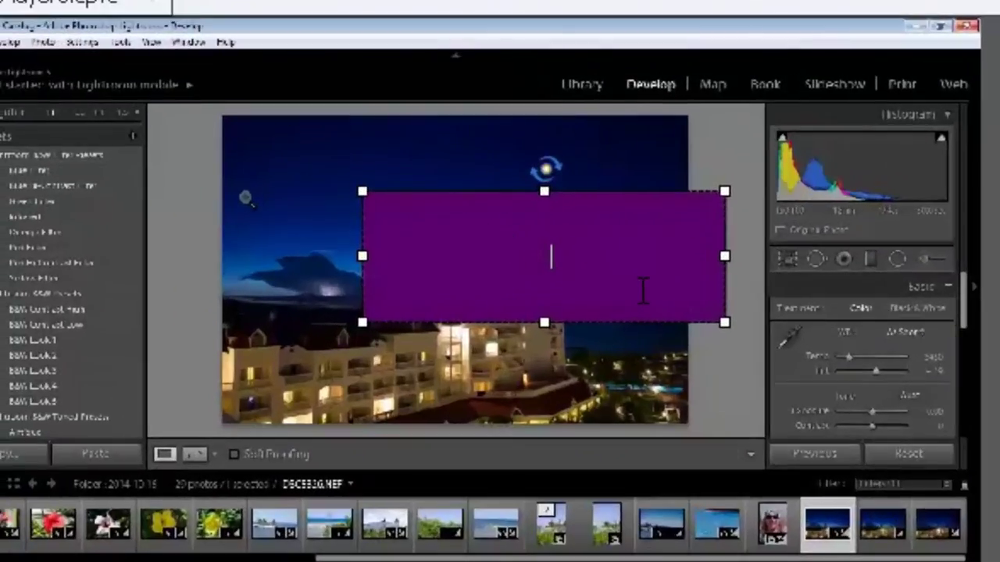
{"action": "type", "text": "Hello Worl from Li mobile applicationto use it app is my app"}
{"action": "key", "text": "ctrl+a"}
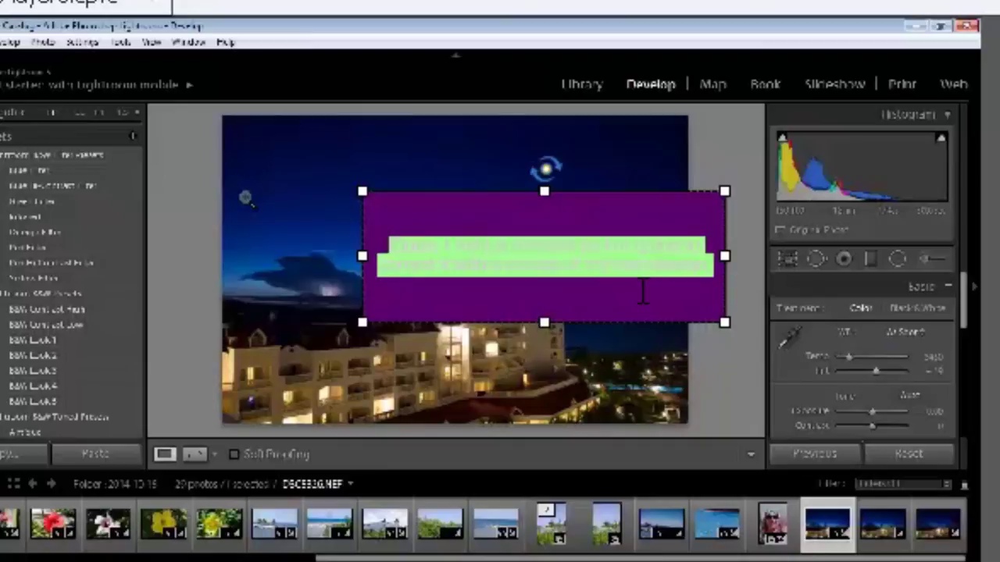
Step: Give the popup shape a pale outline and make its text white at size 36
{"action": "left_click", "coordinate": [857, 407]}
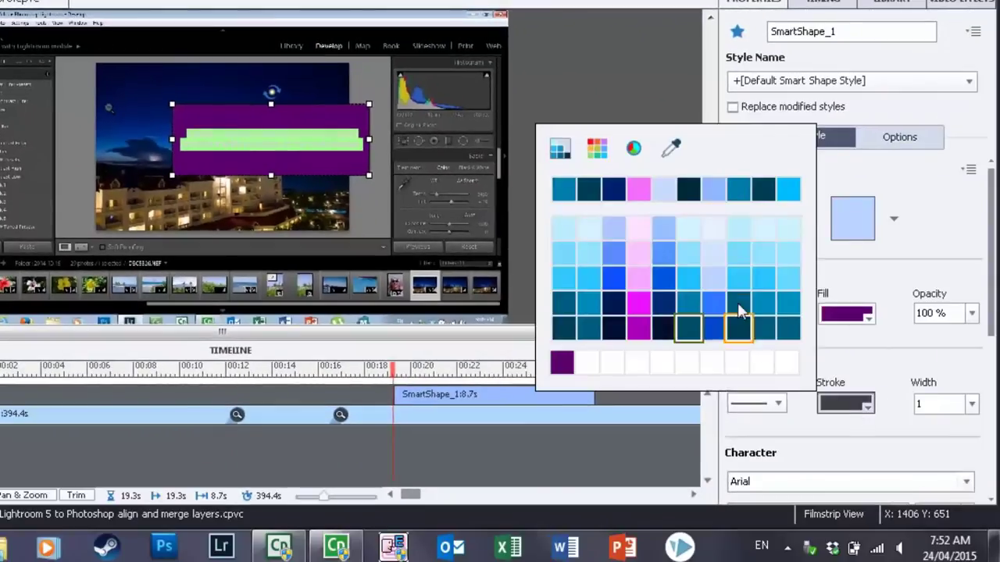
{"action": "left_click", "coordinate": [717, 228]}
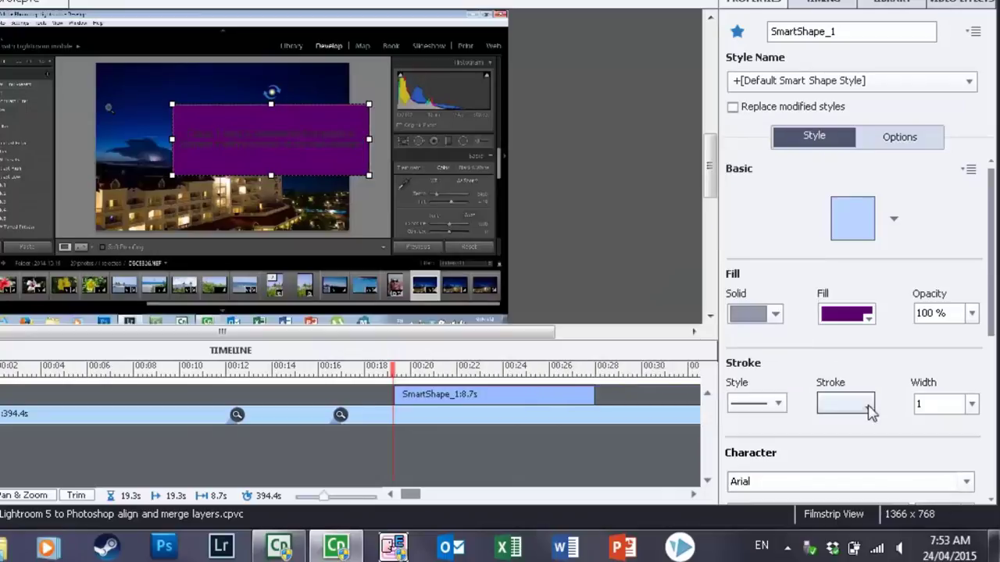
{"action": "scroll", "coordinate": [996, 289], "scroll_direction": "down", "scroll_amount": 5}
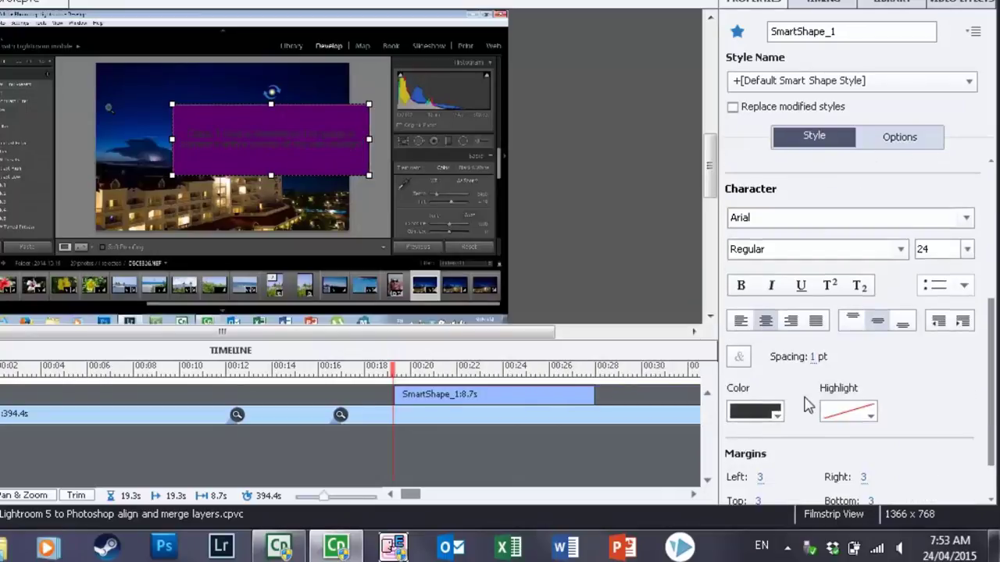
{"action": "left_click", "coordinate": [760, 414]}
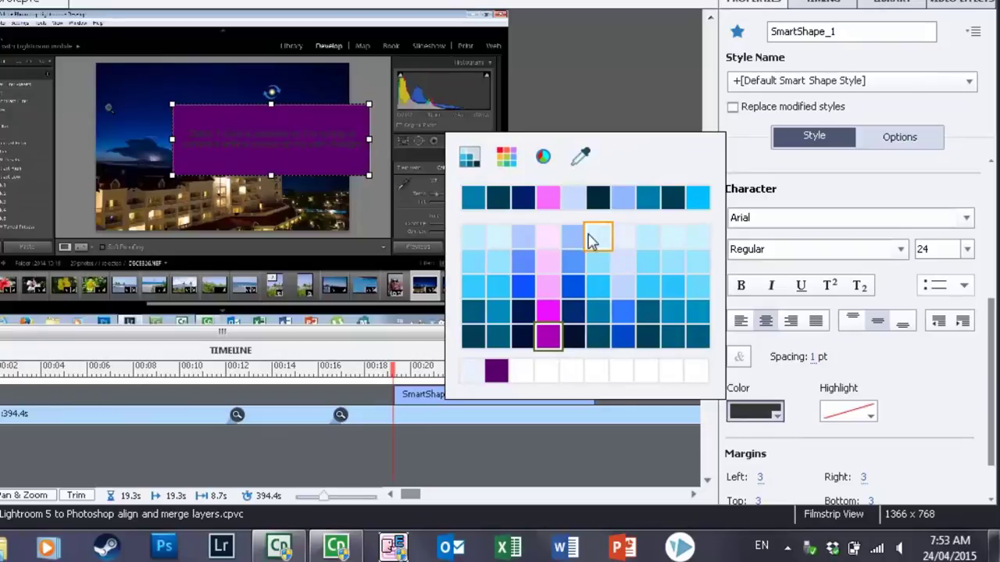
{"action": "left_click", "coordinate": [506, 156]}
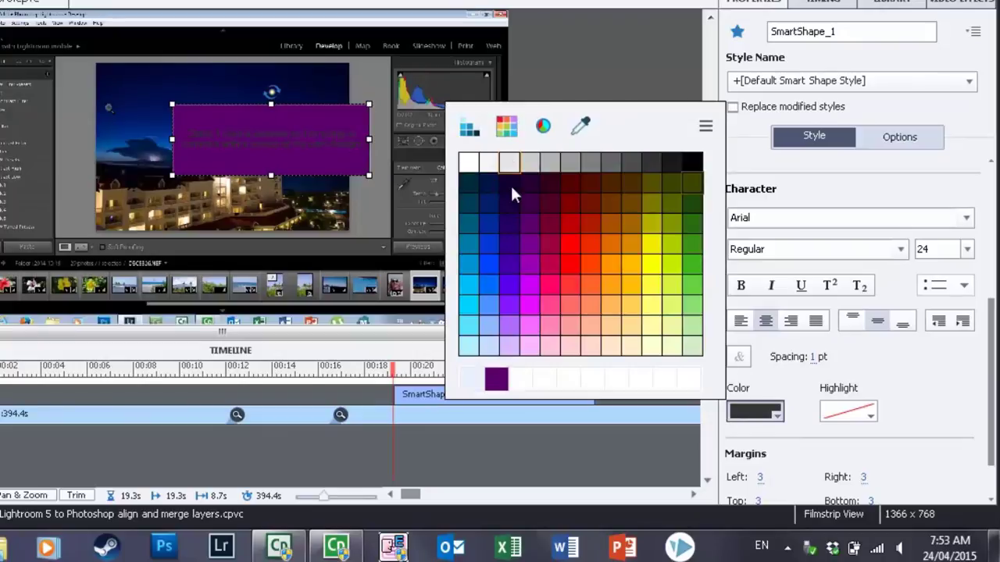
{"action": "left_click", "coordinate": [471, 166]}
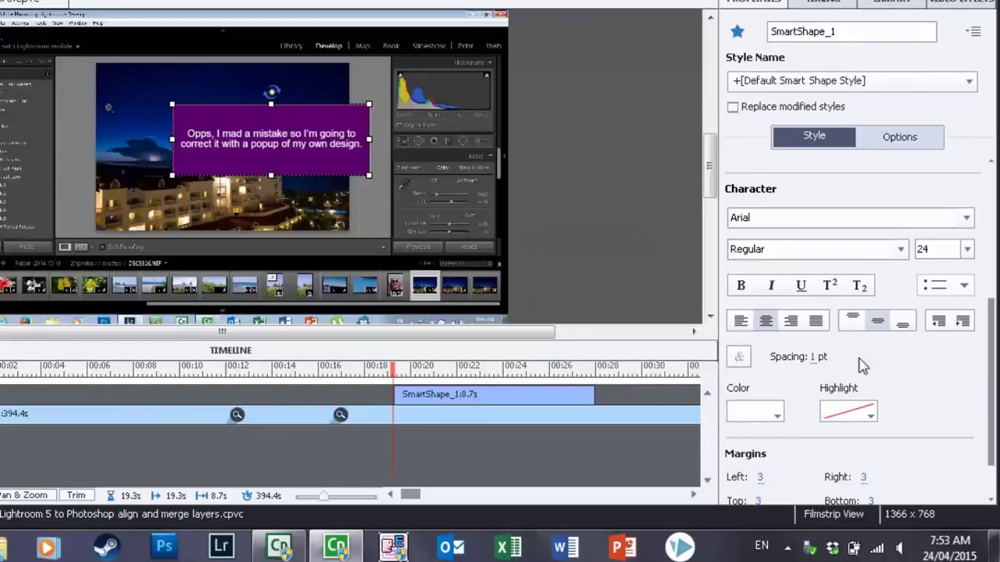
{"action": "left_click", "coordinate": [966, 249]}
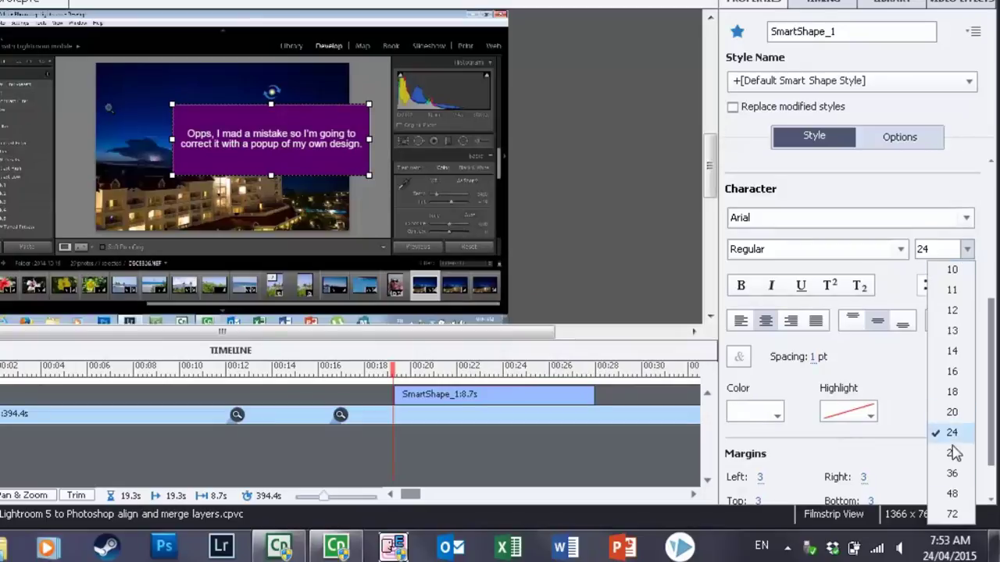
{"action": "left_click", "coordinate": [952, 475]}
Step: Nudge the popup shape left and drag it wider so the text fits
{"action": "left_click", "coordinate": [653, 286]}
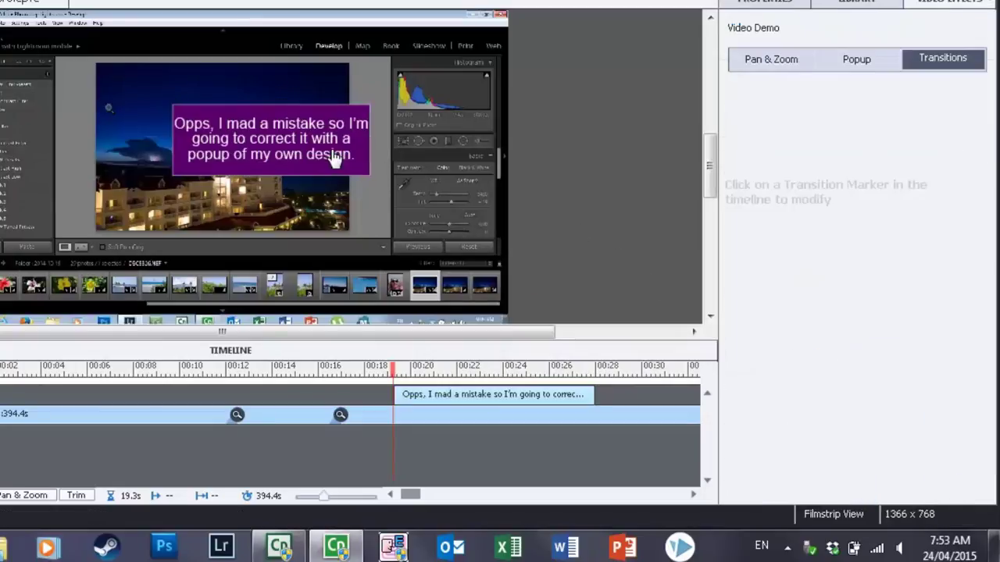
{"action": "left_click", "coordinate": [291, 151]}
{"action": "left_click_drag", "start_coordinate": [291, 151], "coordinate": [257, 152]}
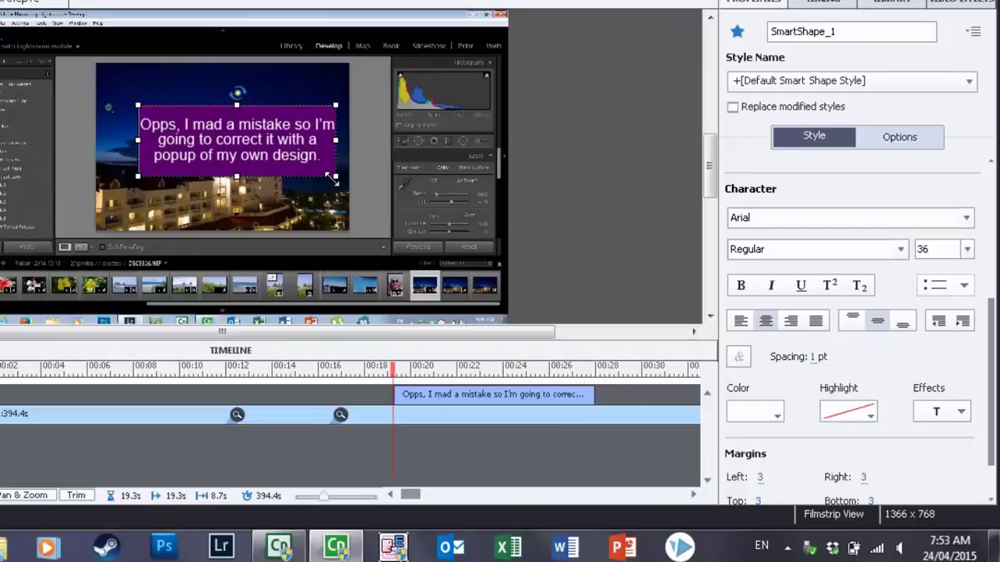
{"action": "left_click_drag", "start_coordinate": [334, 177], "coordinate": [379, 206]}
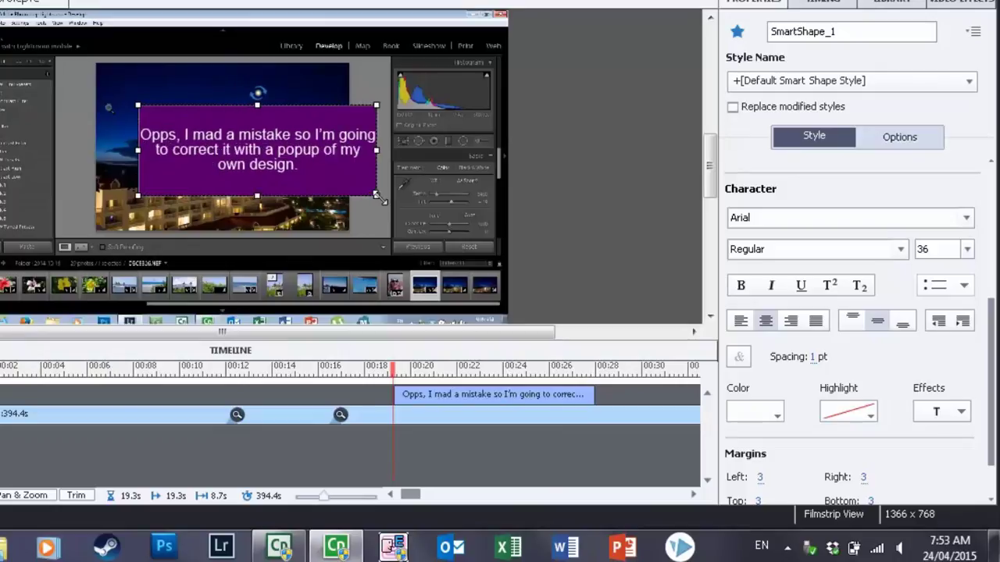
Step: Set the popup's left and right text margins to 10
{"action": "left_click", "coordinate": [761, 478]}
{"action": "type", "text": "10"}
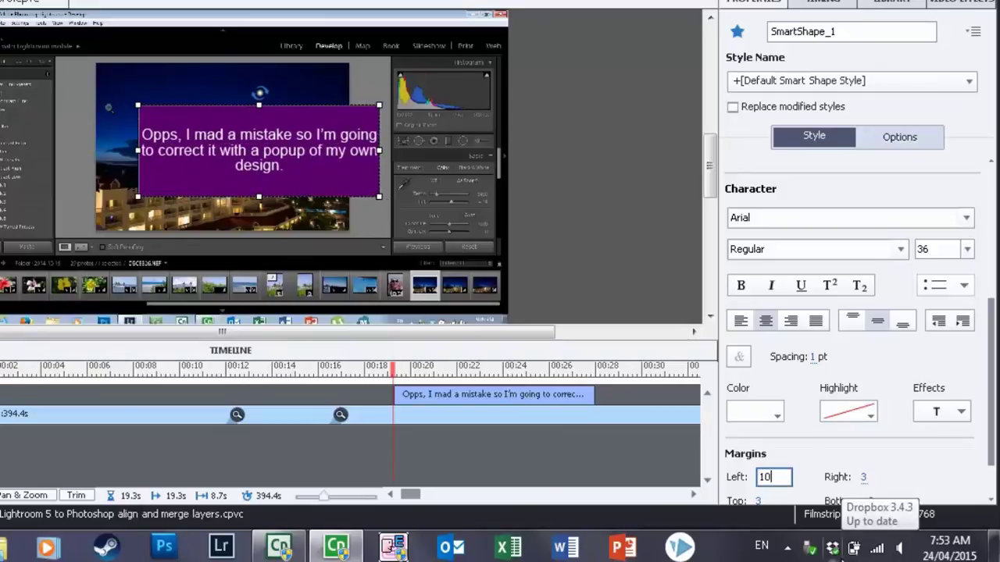
{"action": "key", "text": "Tab"}
{"action": "type", "text": "10"}
{"action": "key", "text": "Tab"}
{"action": "key", "text": "Tab"}
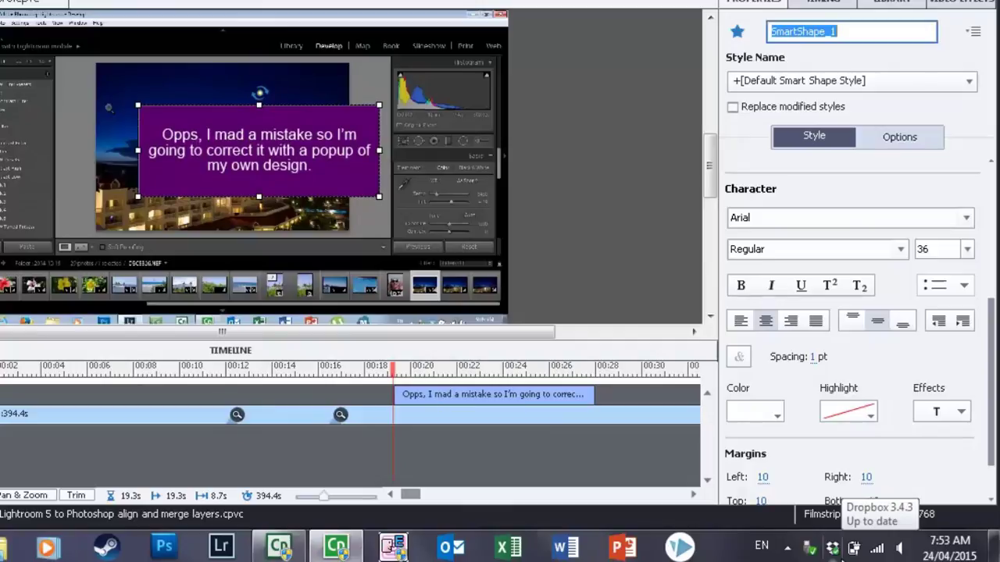
Step: Deselect the popup and move the playhead back to about 00:09 on the timeline
{"action": "left_click", "coordinate": [579, 254]}
{"action": "left_click", "coordinate": [180, 367]}
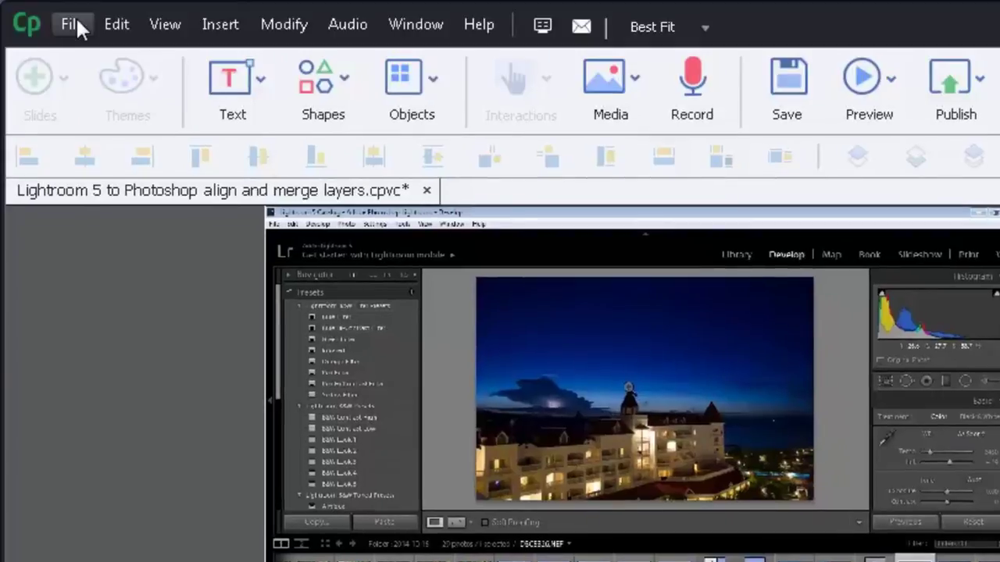
{"action": "left_click", "coordinate": [76, 26]}
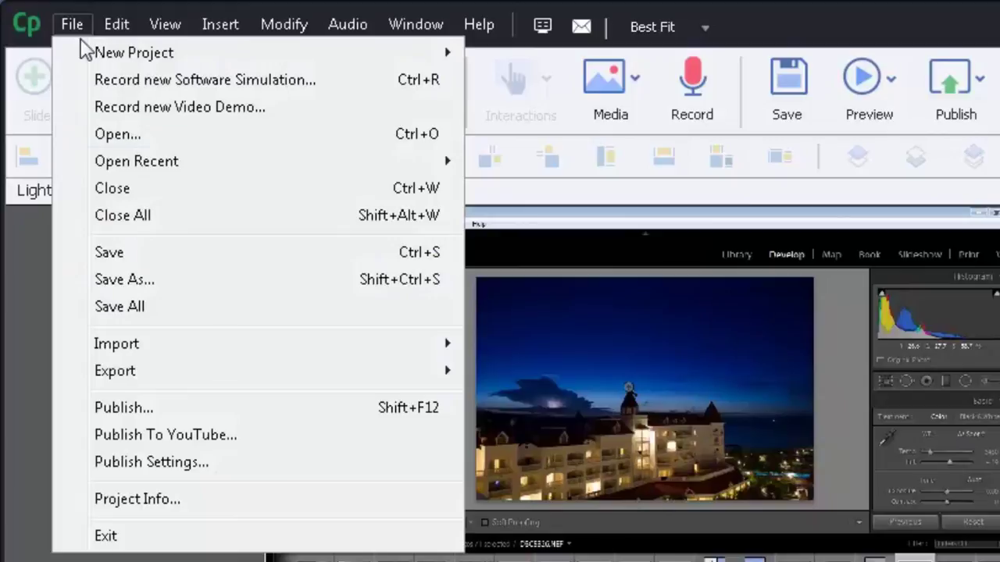
{"action": "left_click", "coordinate": [179, 435]}
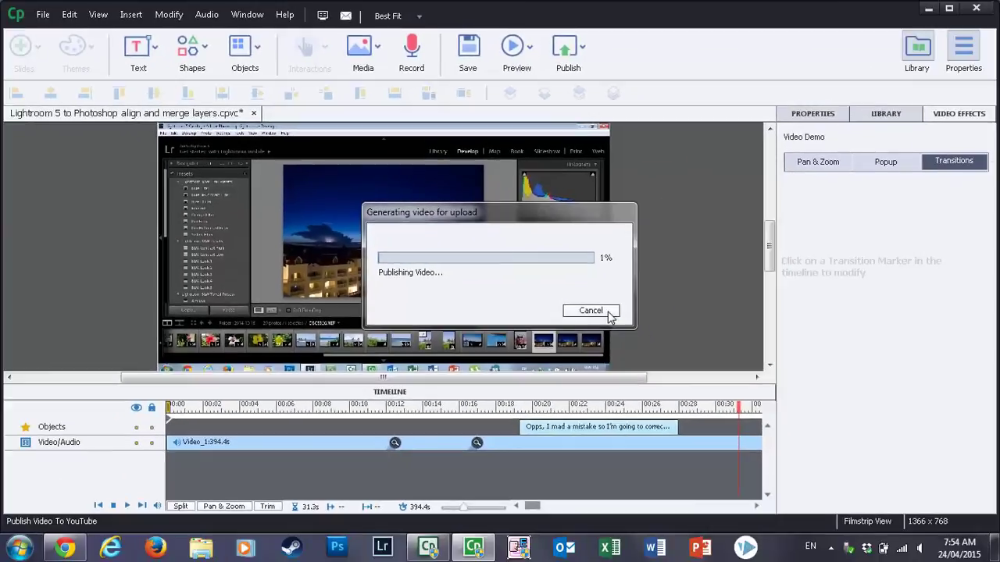
{"action": "left_click", "coordinate": [591, 311]}
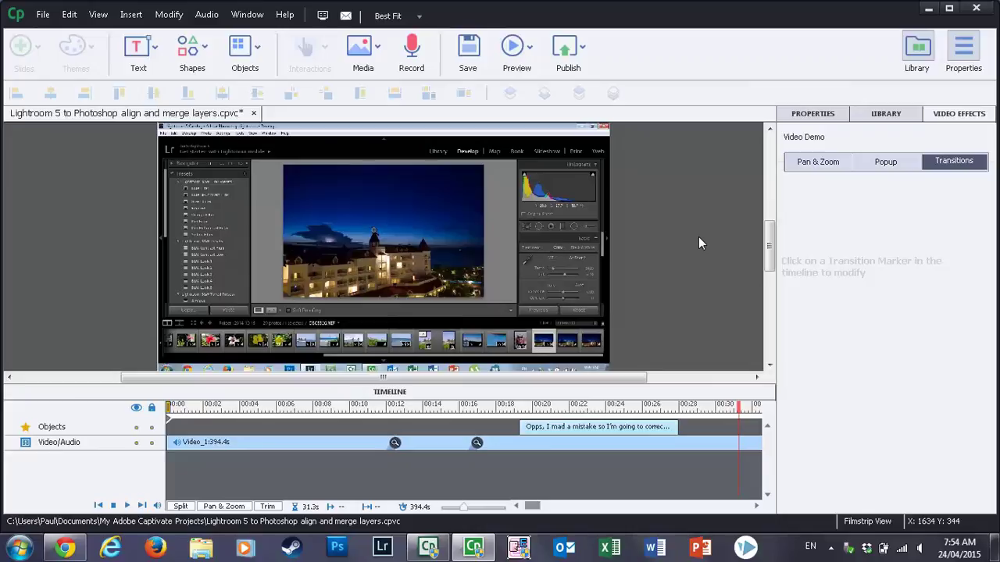